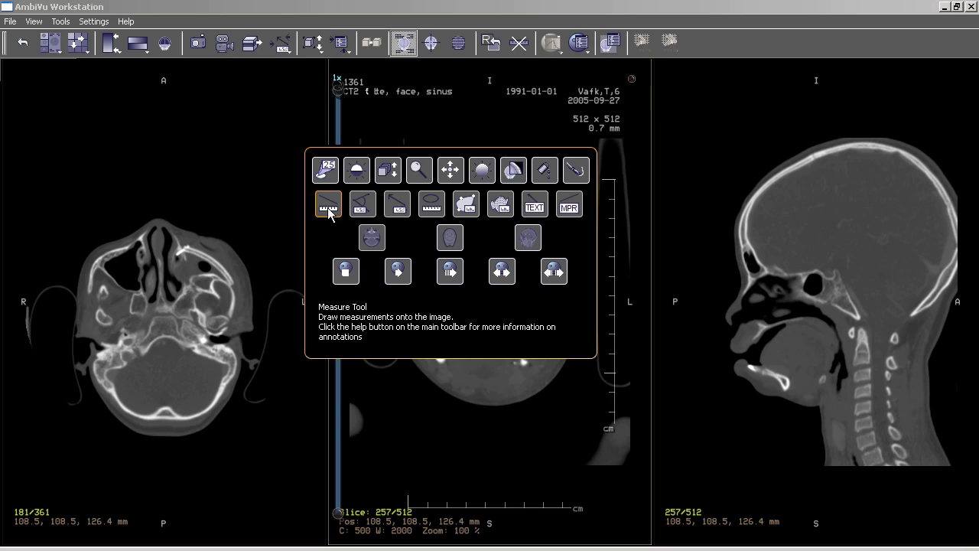
Step: Draw a distance measurement about 197 mm long across the coronal view, from the top of the skull down to the lower jaw area
left_click(328, 204)
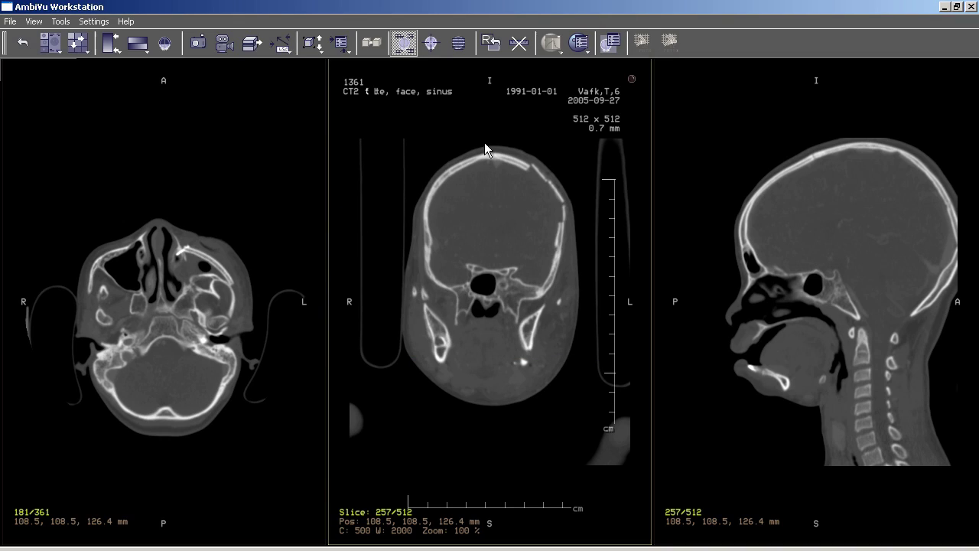
left_click_drag(487, 145, 435, 395)
Step: Page back and forth through the coronal slices around slice 257 to check on which slice the distance measurement is shown
right_click(392, 196)
left_click(331, 113)
mouse_move(414, 172)
left_mouse_down()
mouse_move(415, 208)
mouse_move(415, 171)
left_mouse_up()
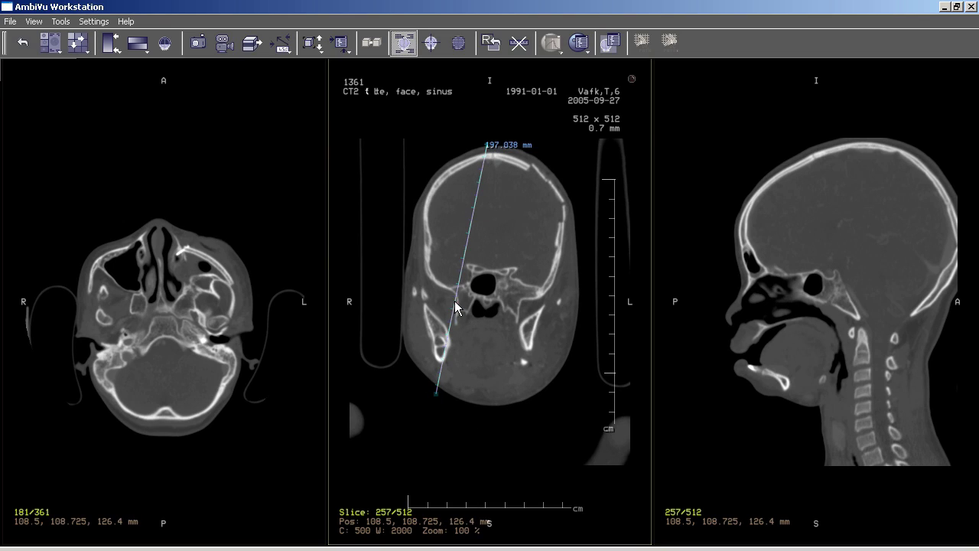
mouse_move(427, 232)
left_mouse_down()
mouse_move(428, 252)
mouse_move(426, 233)
left_mouse_up()
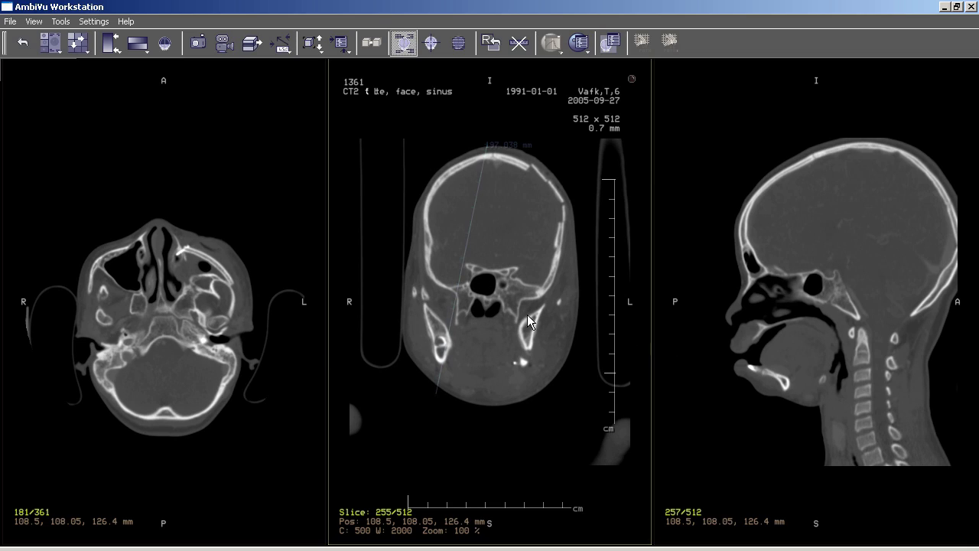
left_click_drag(512, 304, 510, 300)
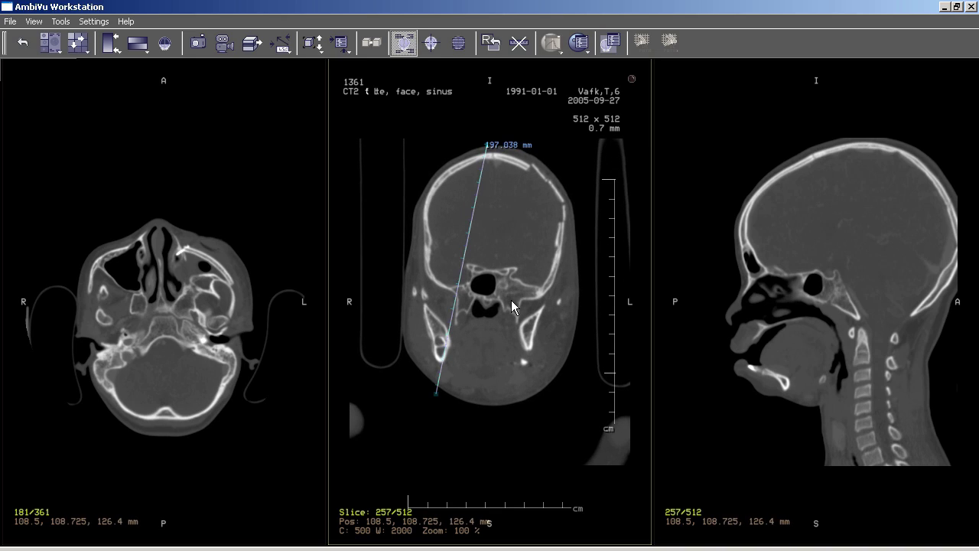
Step: Measure an angle of about 93° inside the skull on the coronal view and clear all annotations
right_click(499, 270)
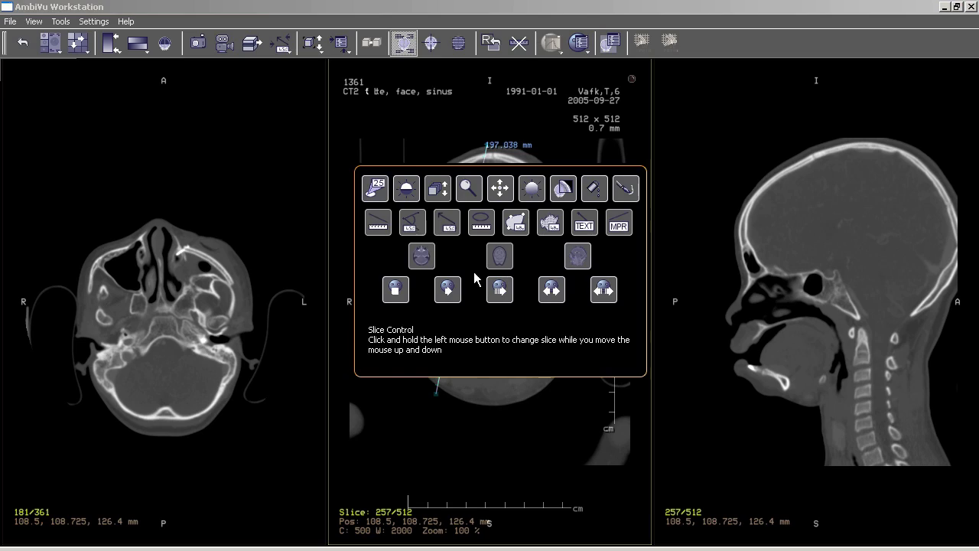
left_click(419, 223)
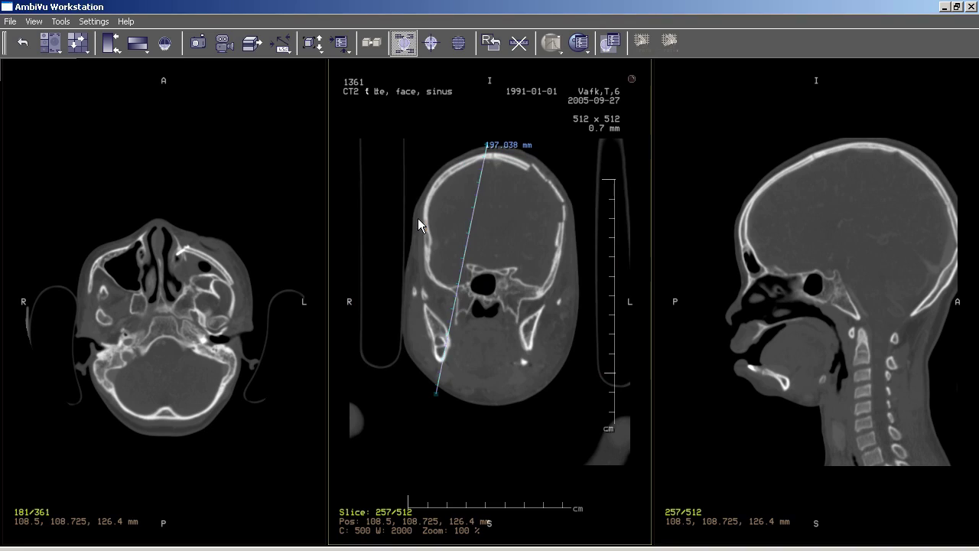
left_click(511, 233)
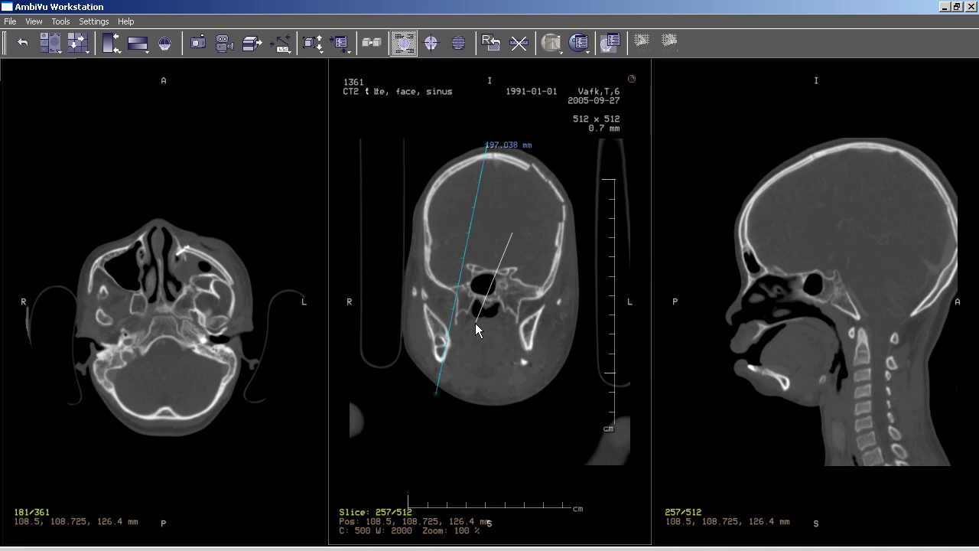
left_click(475, 323)
left_click(396, 178)
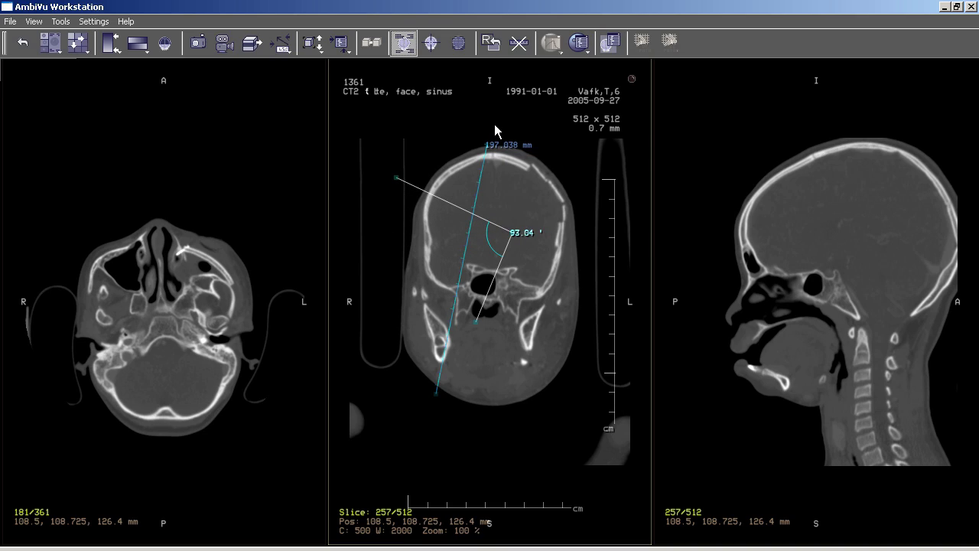
left_click(517, 44)
Step: Add an arrow with the text "annotation" on the coronal view, pointing at the upper skull wall on the R side
right_click(471, 230)
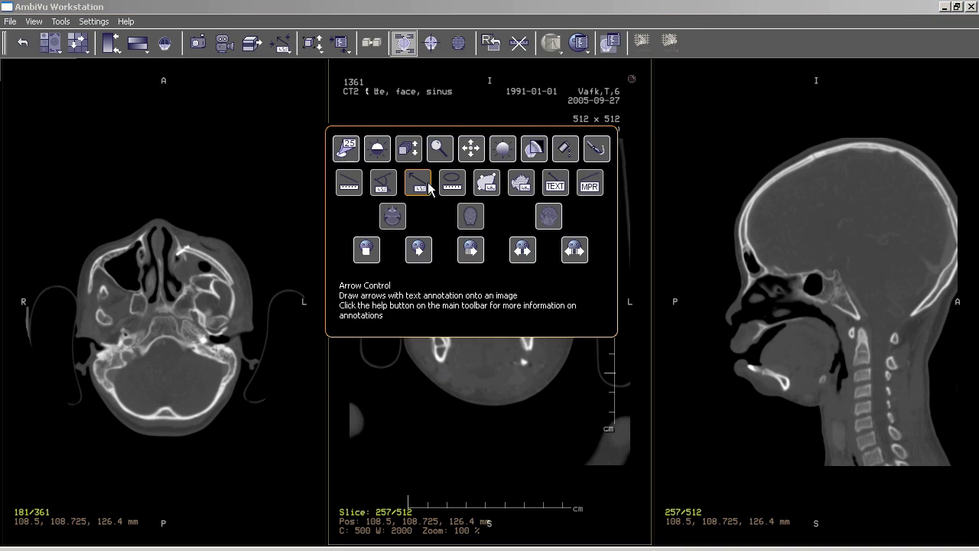
left_click(429, 189)
left_click_drag(391, 122, 451, 176)
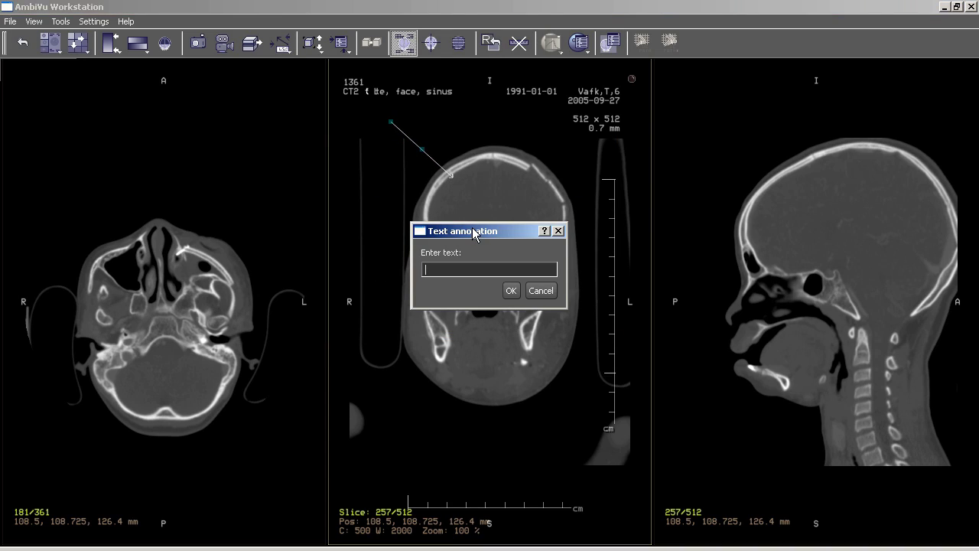
type("annotation")
key("Return")
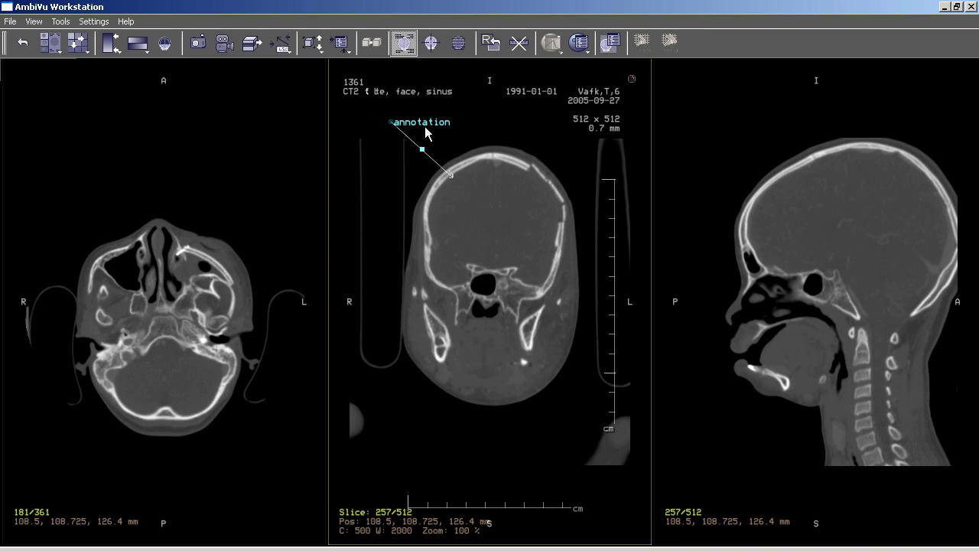
Step: Measure a circular area around the skull base, flattened to an ellipse of about 5455 mm², and clear all annotations
right_click(473, 252)
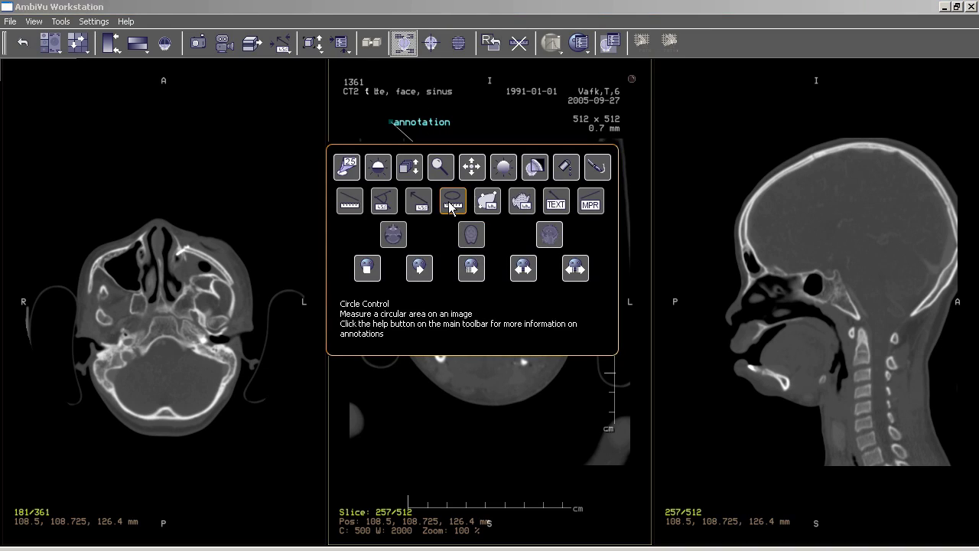
left_click(452, 200)
left_click_drag(470, 265, 518, 313)
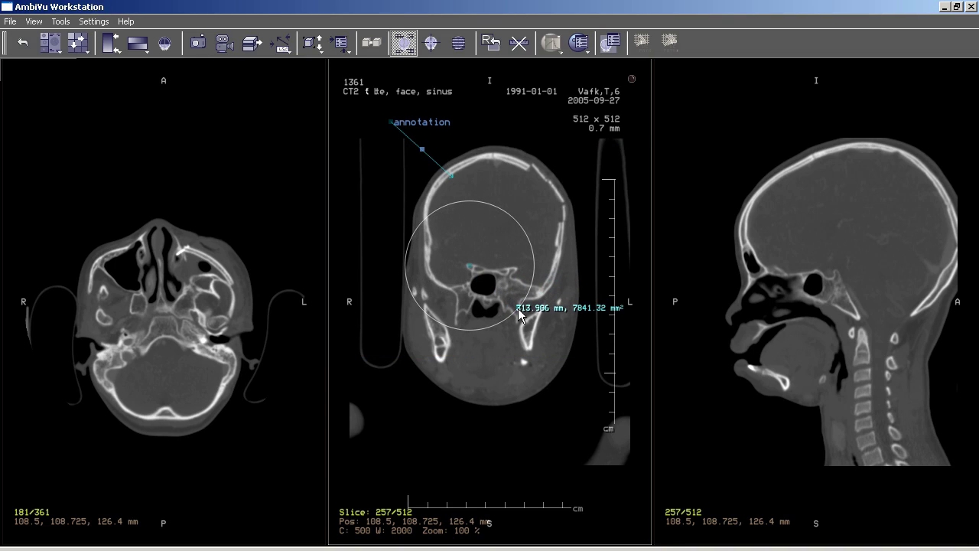
left_click_drag(450, 306, 510, 242)
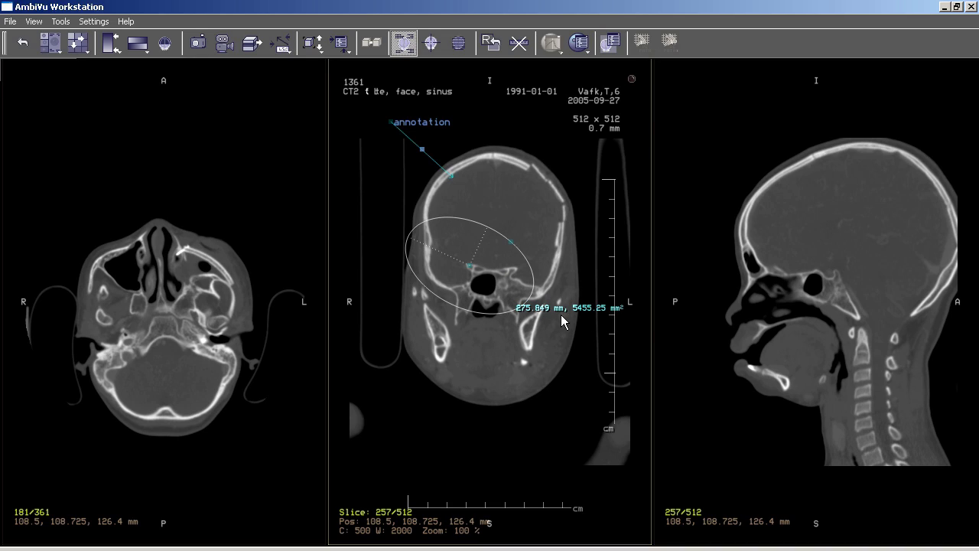
left_click(518, 42)
Step: Outline a closed freeform area of about 15291 mm² with seven points over the R side of the coronal skull
right_click(506, 216)
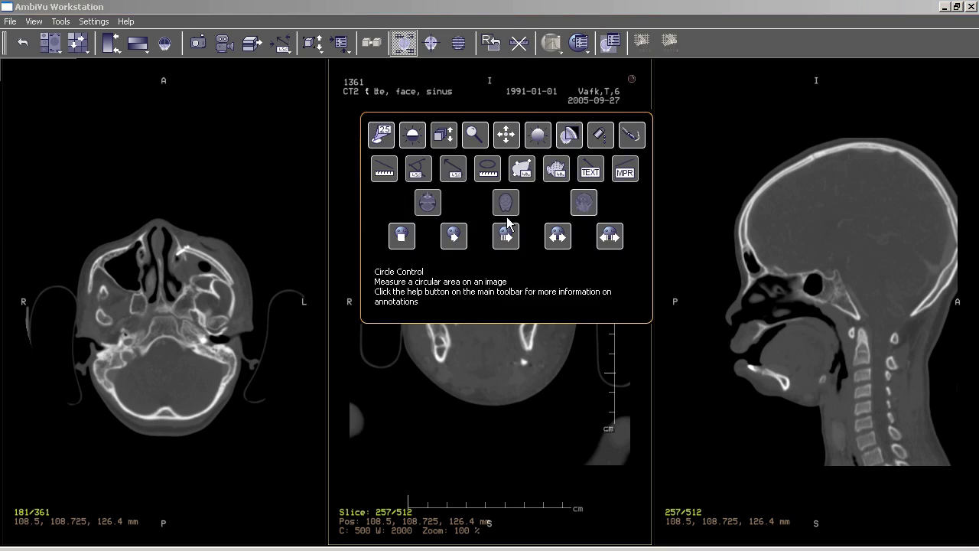
left_click(522, 170)
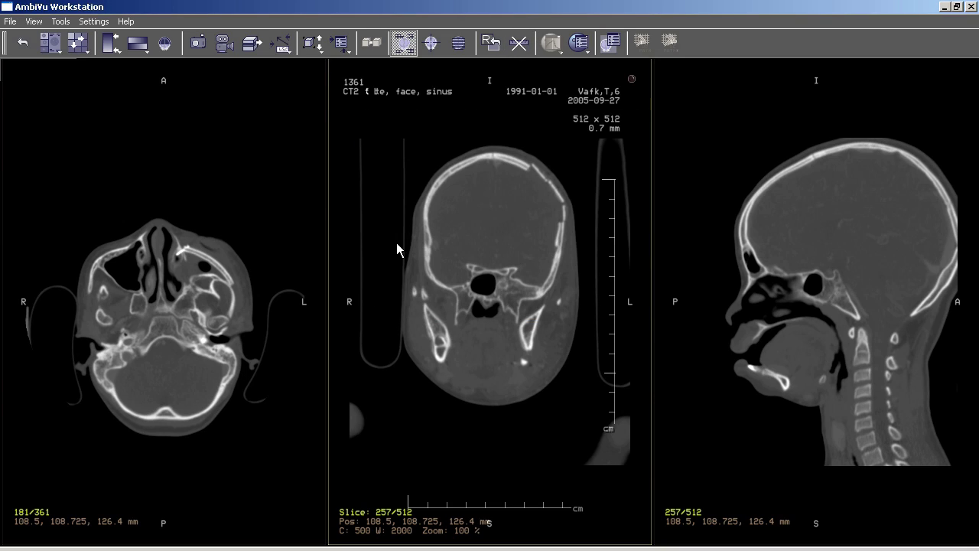
left_click(388, 249)
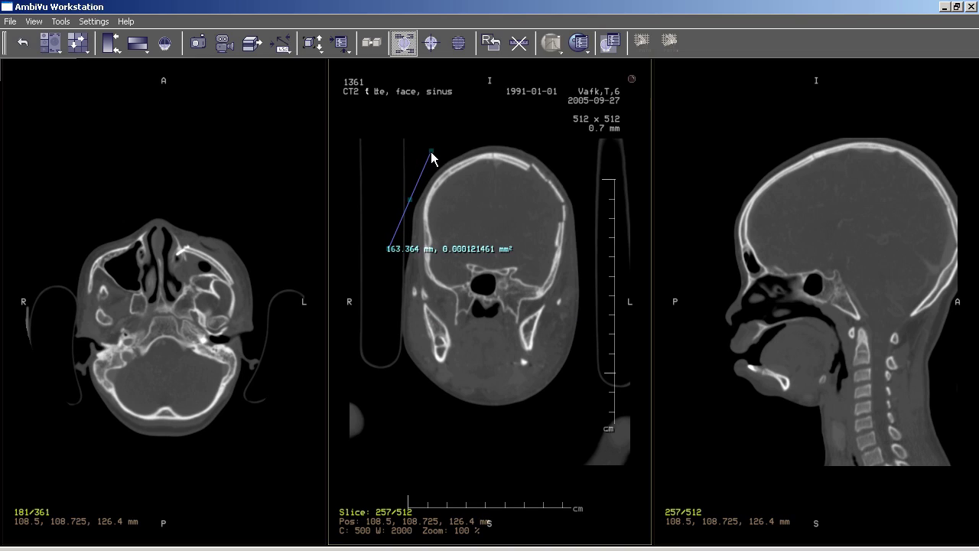
left_click(431, 152)
left_click(512, 224)
left_click(512, 297)
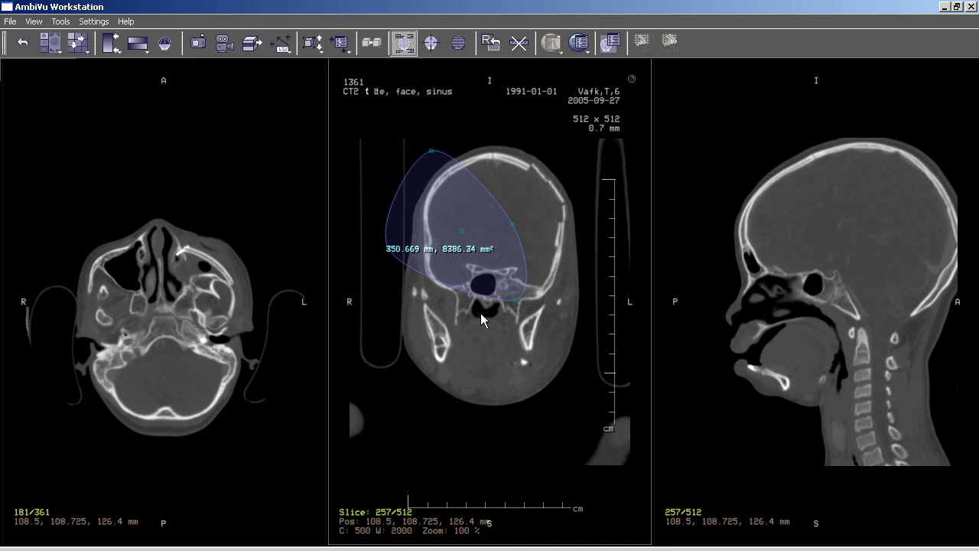
left_click(457, 371)
left_click(382, 360)
double_click(349, 269)
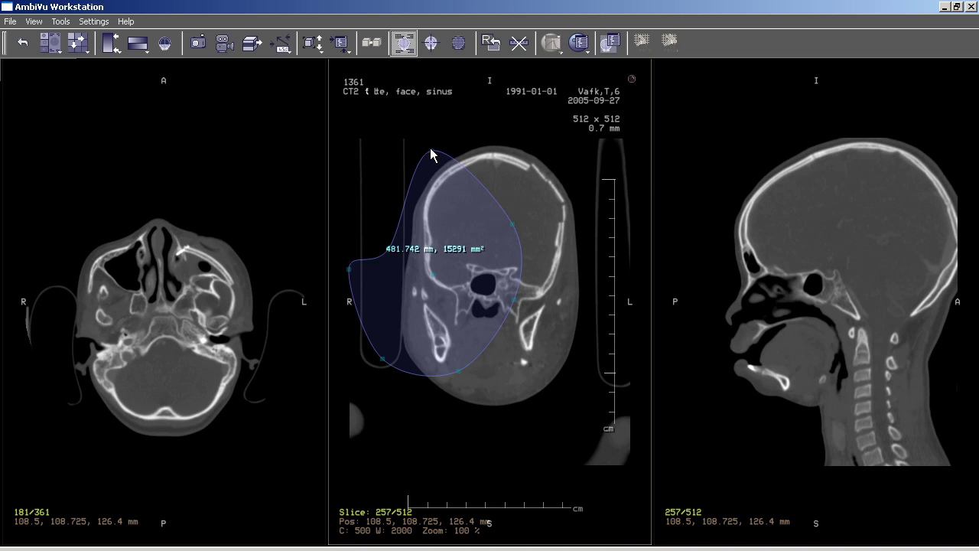
Step: Adjust the freeform area by nudging its topmost point and centring it over the skull, and delete it
mouse_move(430, 150)
left_mouse_down()
mouse_move(435, 243)
mouse_move(390, 180)
mouse_move(445, 156)
mouse_move(427, 158)
left_mouse_up()
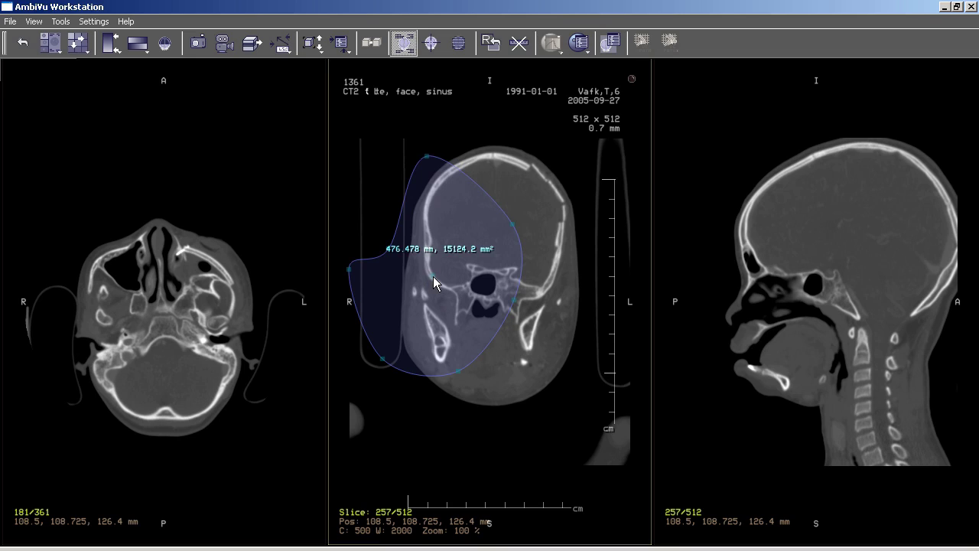
left_click_drag(433, 280, 482, 268)
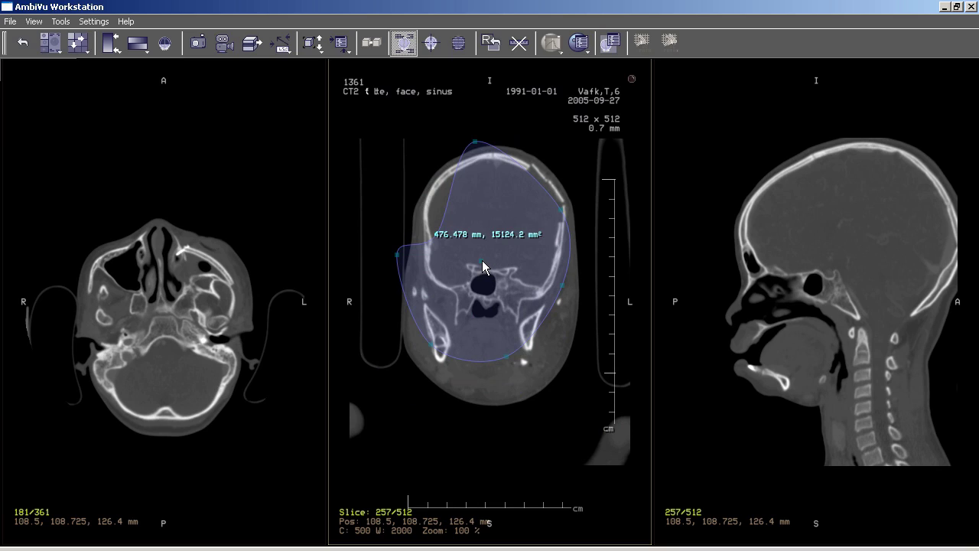
key("Delete")
Step: Draw an arrow labelled "annotation" from the R side of the coronal view across to the skull wall on the L side
right_click(481, 250)
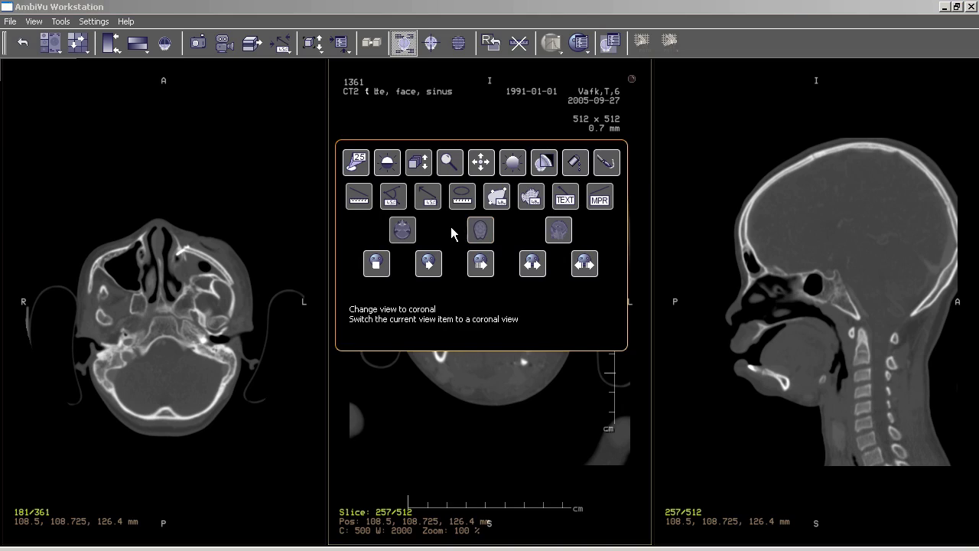
left_click(427, 196)
left_click_drag(400, 148, 556, 237)
type("annotation")
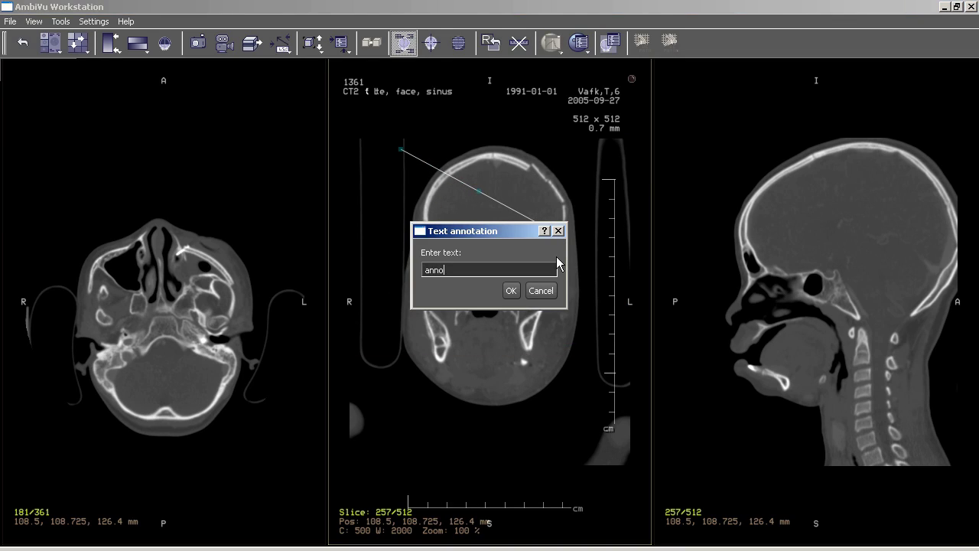
key("Return")
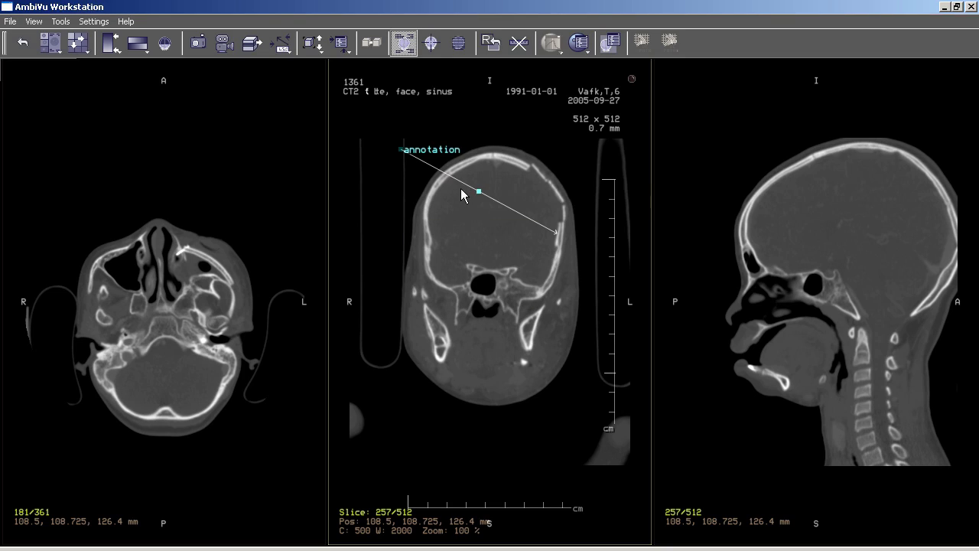
Step: Reposition the labelled arrow by moving its body, tip and text end, and delete it
left_click_drag(479, 191, 476, 300)
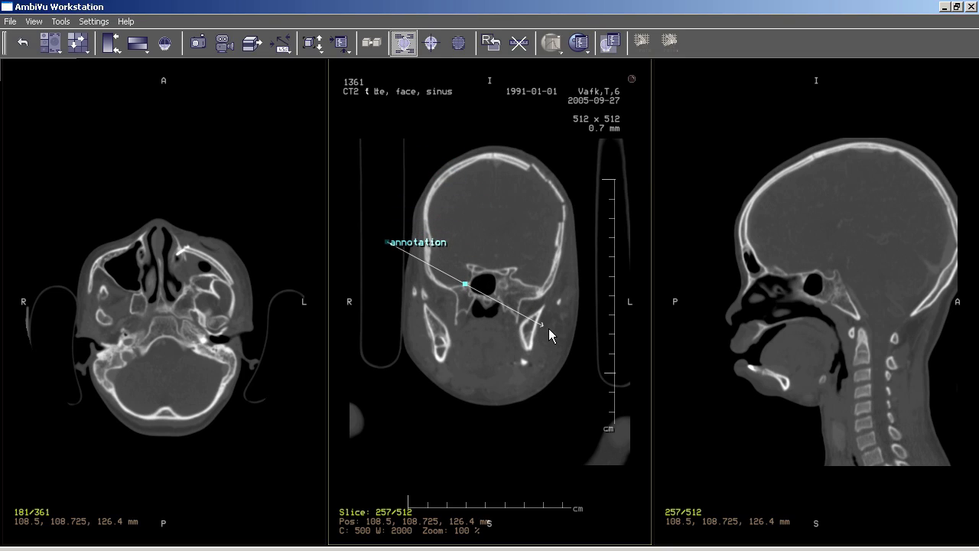
left_click_drag(542, 326, 452, 368)
left_click_drag(390, 244, 525, 231)
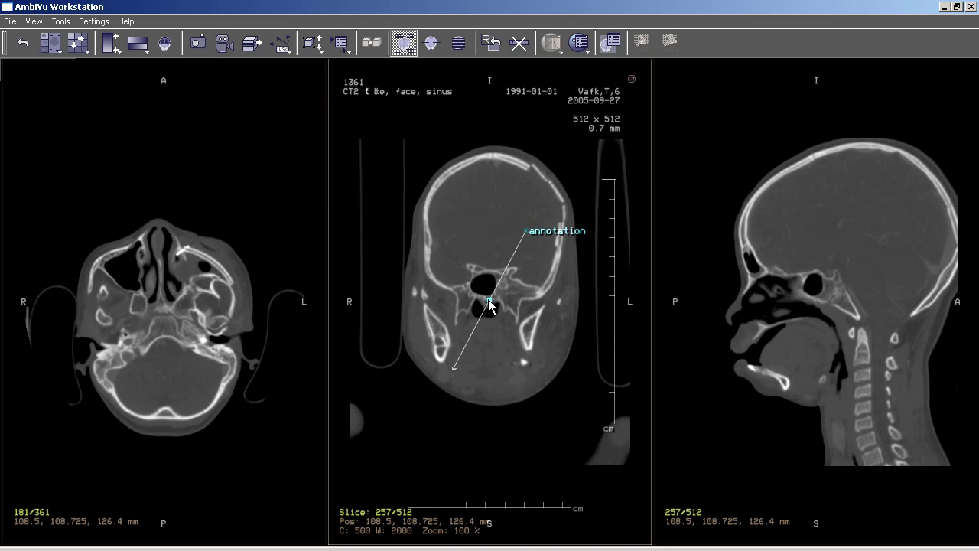
key("Delete")
Step: Trace the inner skull contour on coronal slice 228 as a volume annotation of about 5944 mm² with ID 0
right_click(477, 200)
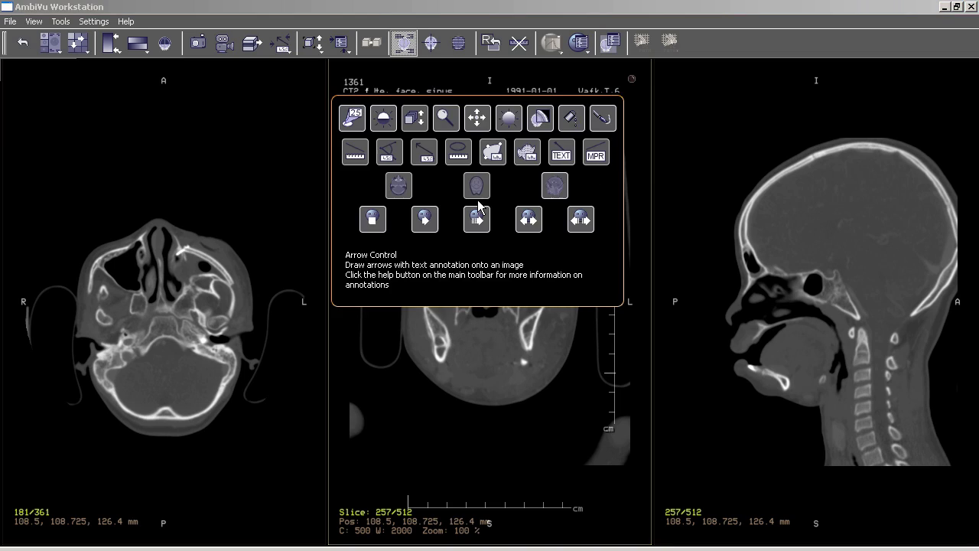
left_click(525, 150)
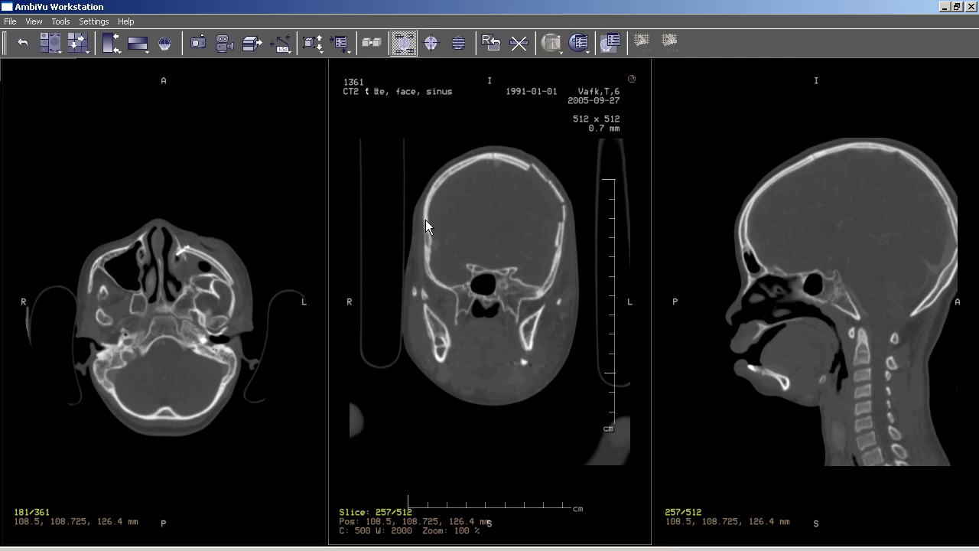
scroll(472, 267, "up", 15)
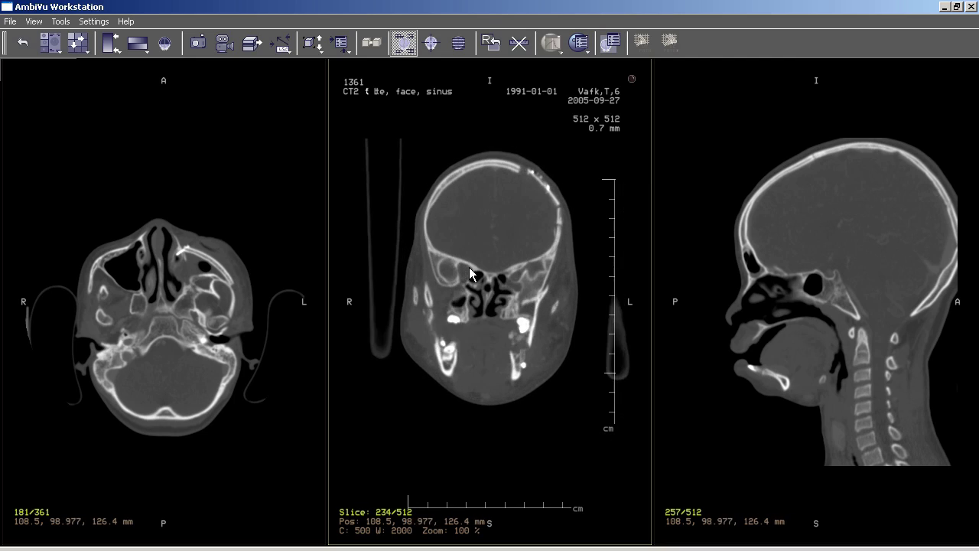
mouse_move(468, 262)
left_mouse_down()
mouse_move(432, 246)
mouse_move(429, 228)
left_mouse_up()
mouse_move(427, 214)
left_mouse_down()
mouse_move(460, 174)
mouse_move(489, 166)
mouse_move(539, 190)
mouse_move(551, 246)
mouse_move(475, 268)
left_mouse_up()
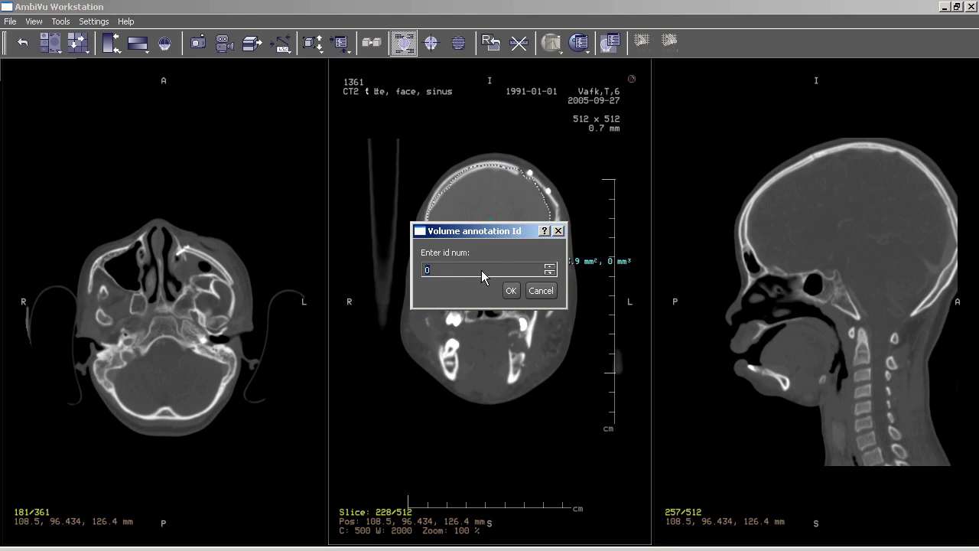
mouse_move(496, 227)
left_mouse_down()
mouse_move(459, 297)
mouse_move(451, 341)
left_mouse_up()
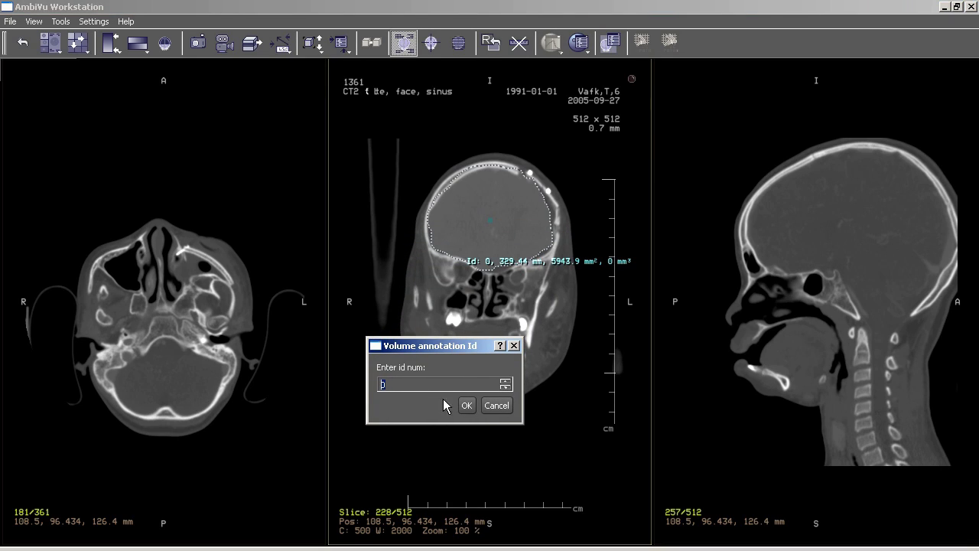
left_click(468, 403)
Step: Trace the inner skull contour on coronal slice 230, about 5485 mm², with volume ID 0, and review the neighbouring slices
scroll(470, 312, "down", 2)
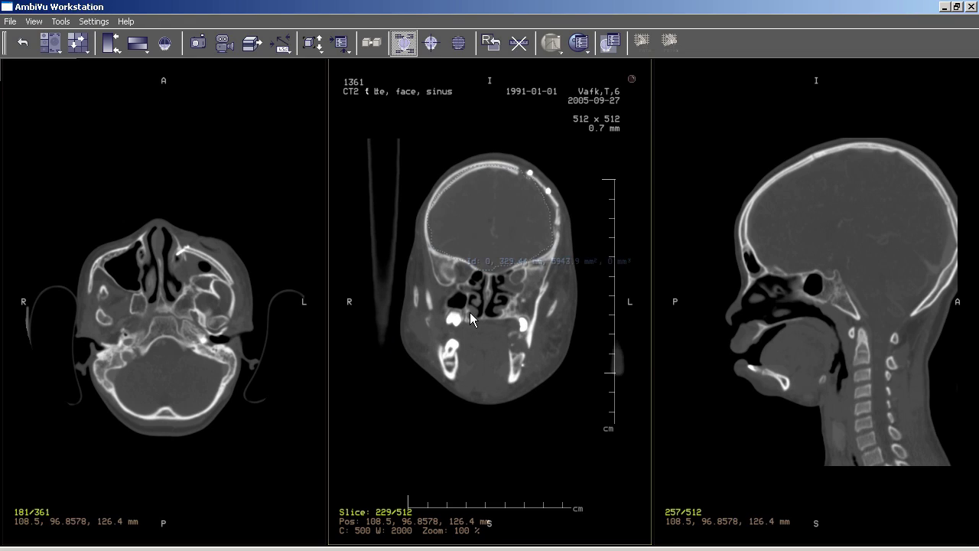
mouse_move(483, 174)
left_mouse_down()
mouse_move(448, 189)
mouse_move(429, 218)
mouse_move(440, 251)
mouse_move(507, 266)
mouse_move(549, 241)
mouse_move(547, 192)
mouse_move(500, 176)
left_mouse_up()
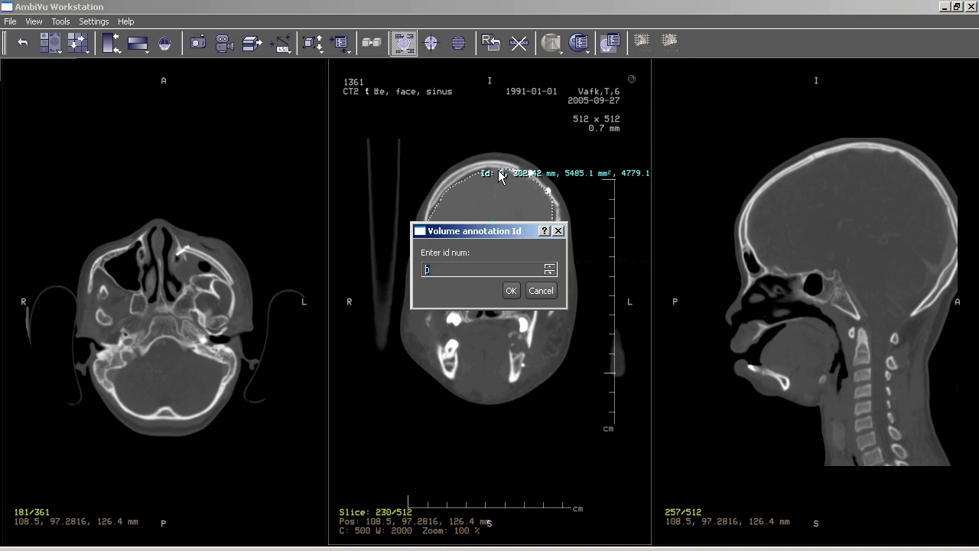
left_click(510, 290)
scroll(395, 208, "down", 4)
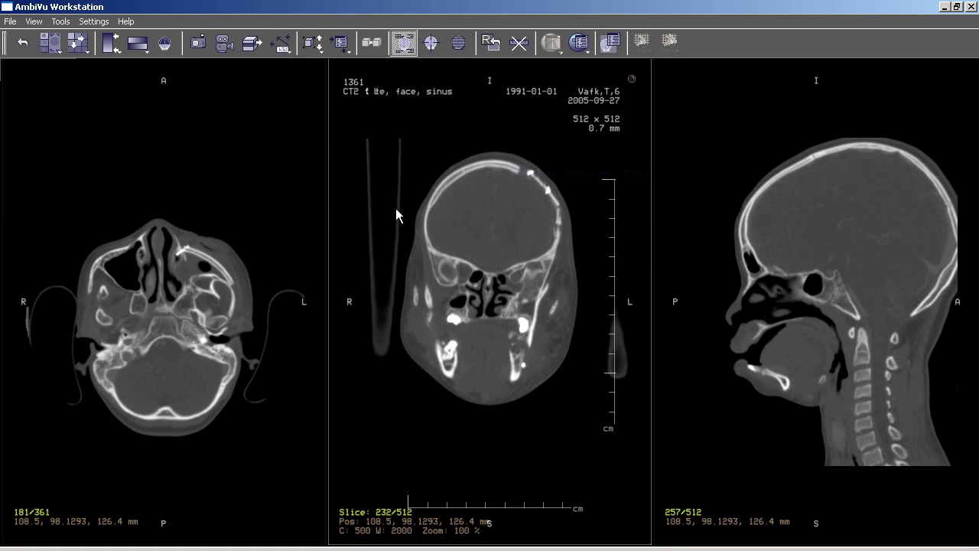
scroll(395, 208, "up", 5)
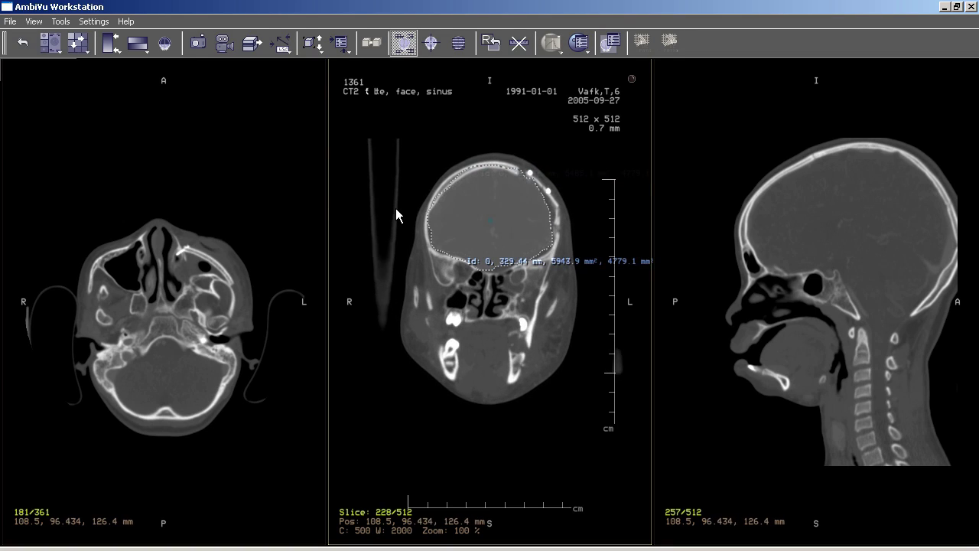
Step: Review the volume contours on the slices around coronal slice 228 and delete all annotations
scroll(396, 208, "down", 3)
scroll(396, 208, "up", 2)
scroll(395, 208, "down", 2)
left_click(519, 44)
Step: Place a text annotation reading "hello world" at the upper R side of the skull on coronal slice 228
right_click(477, 154)
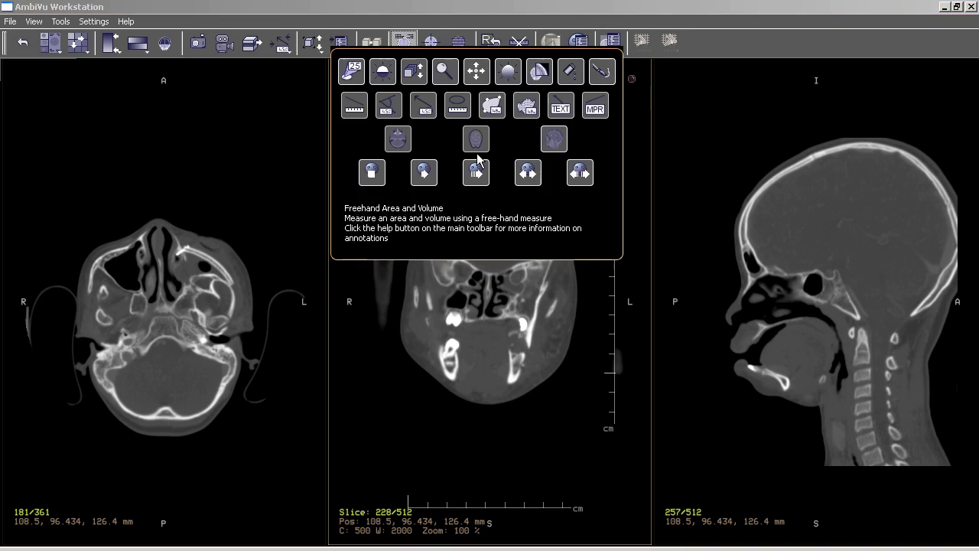
left_click(559, 109)
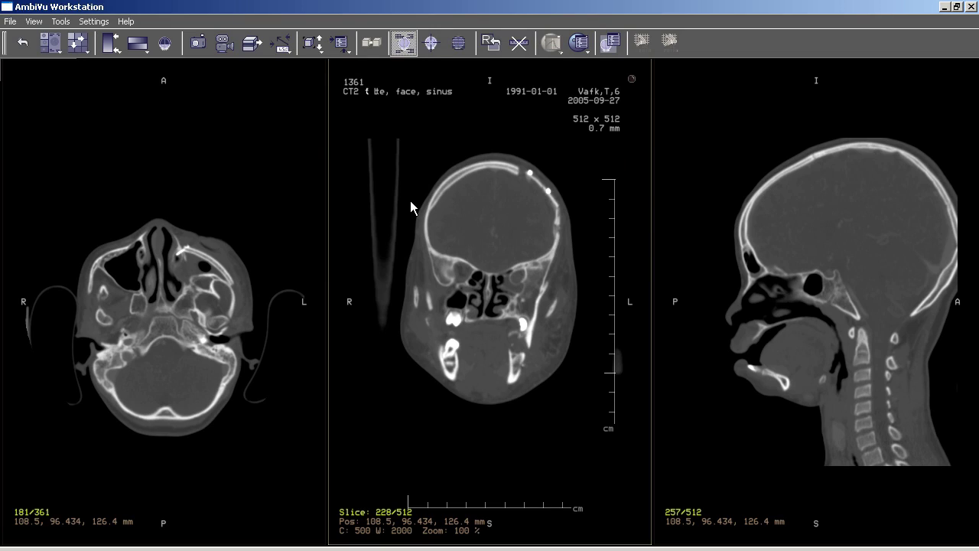
left_click(428, 170)
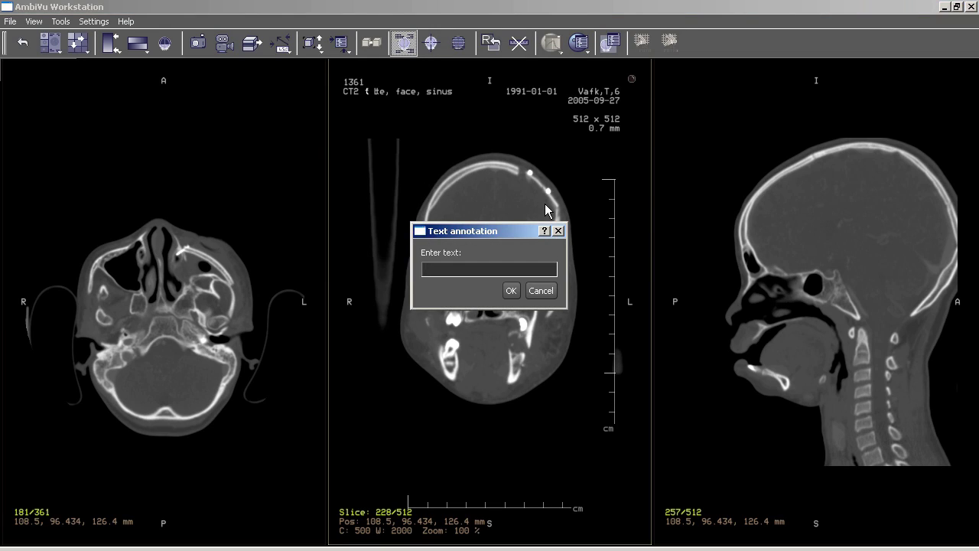
type("hello world")
key("Return")
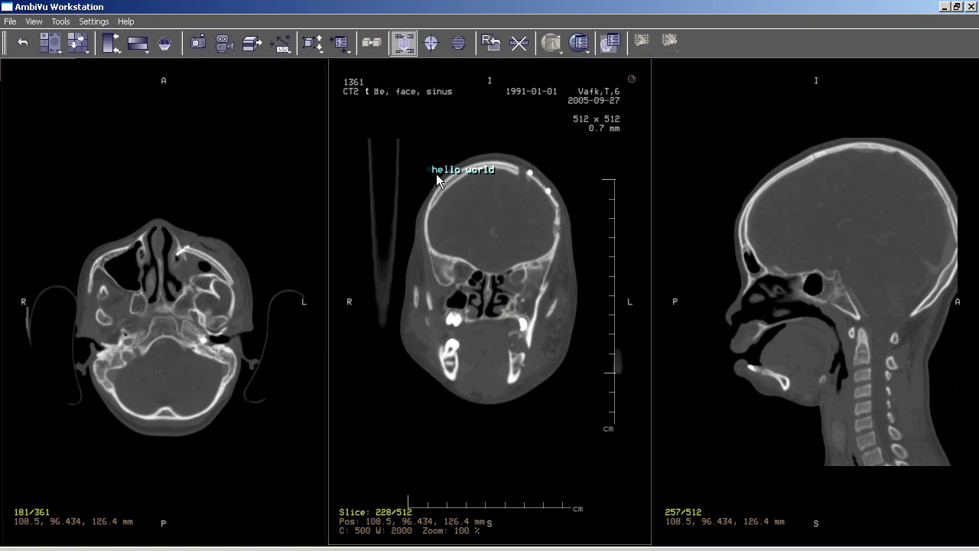
Step: Move the "hello world" text down to eye-socket level on the R side of the head and delete it
left_click_drag(430, 167, 402, 270)
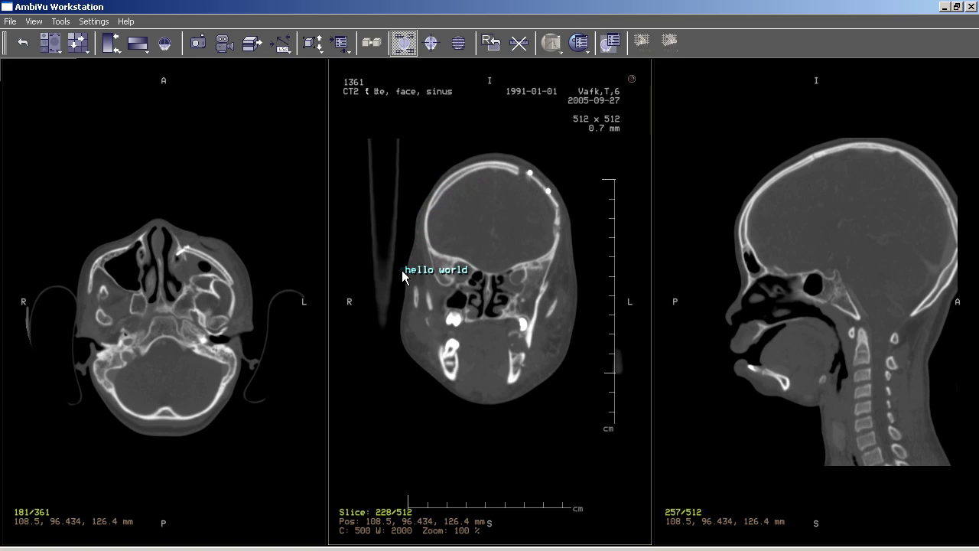
left_click(519, 46)
Step: Draw a curved MPR line about 410 mm long on coronal slice 228, from the R side through the jaw and up the L side
right_click(467, 195)
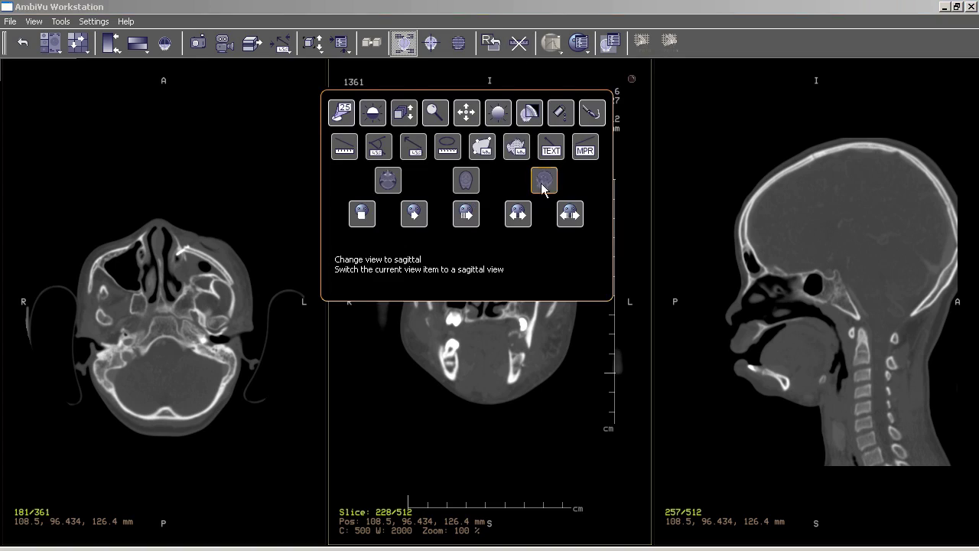
left_click(585, 151)
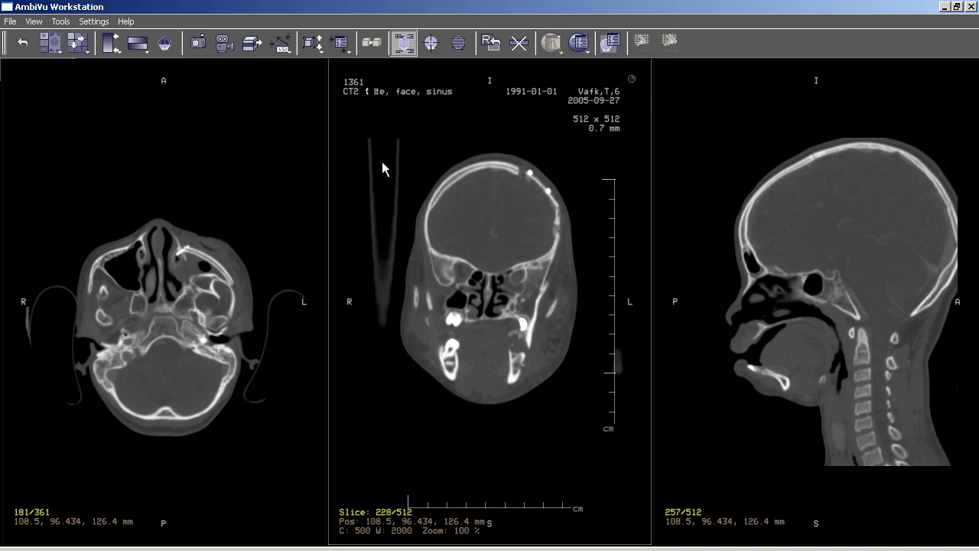
left_click(433, 344)
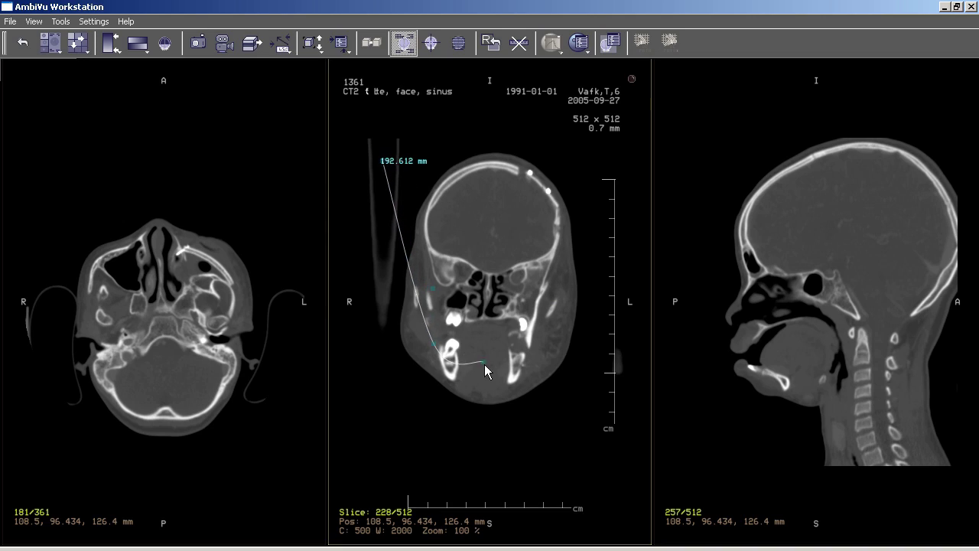
left_click(591, 304)
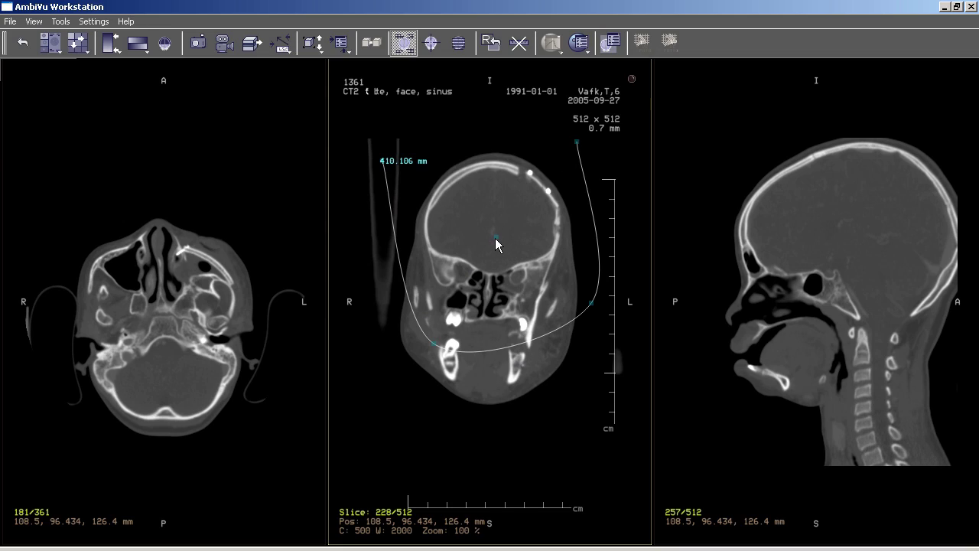
Step: Shift the whole curved MPR line slightly downward by its centre point and delete it
left_click_drag(496, 238, 494, 257)
left_click(517, 43)
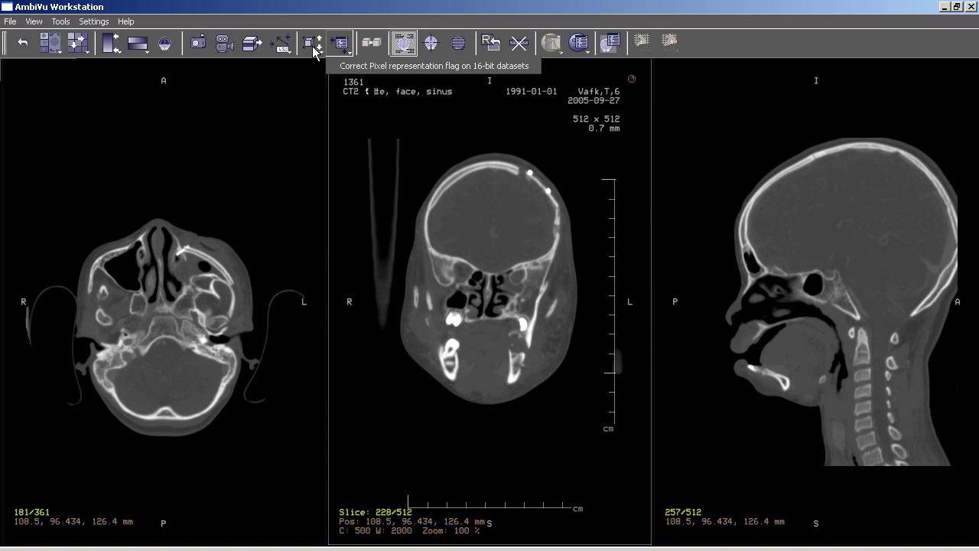
left_click(281, 48)
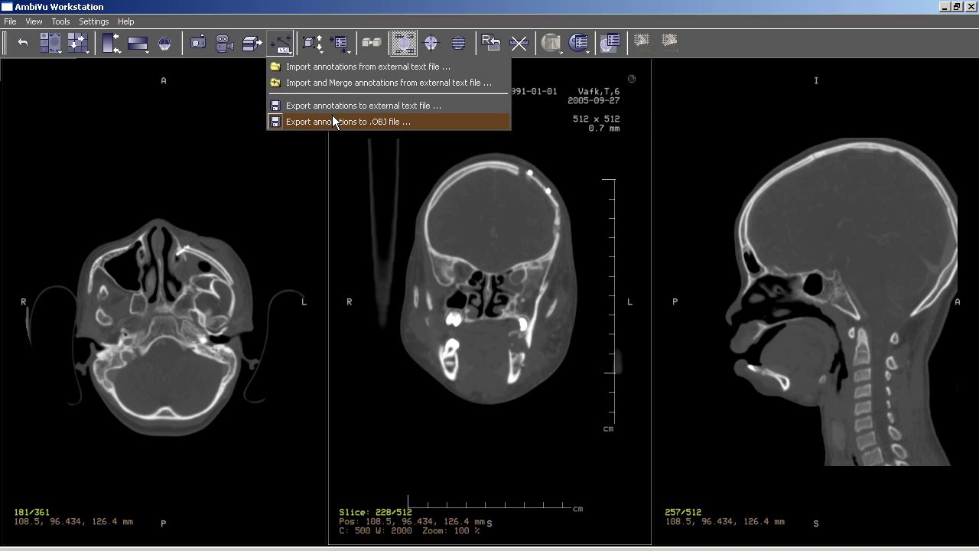
left_click(391, 3)
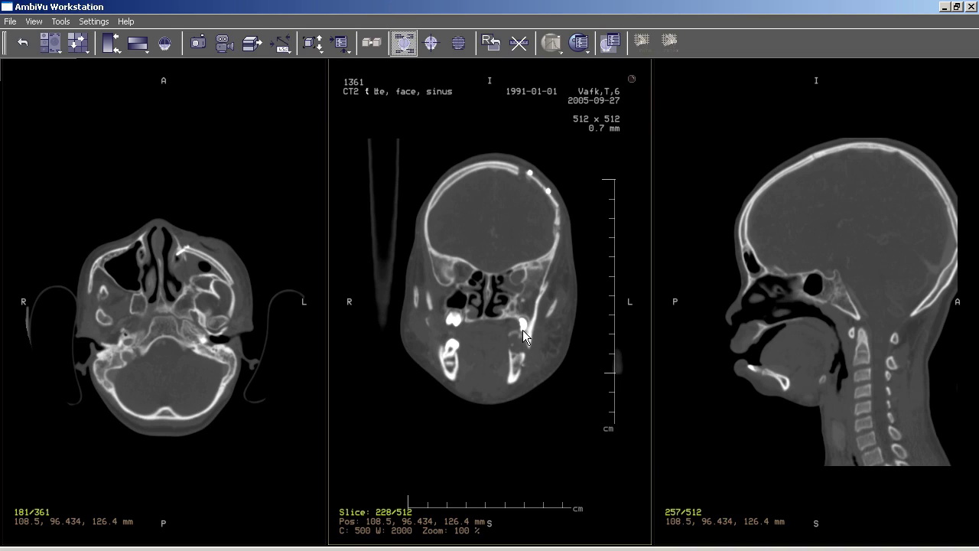